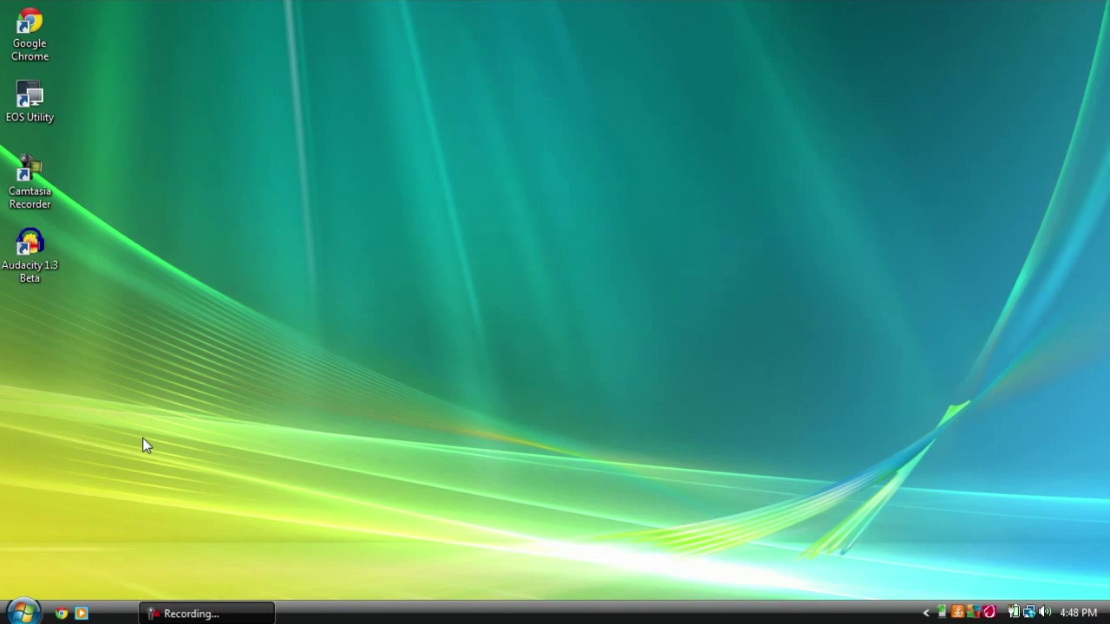
- Start EOS Utility from the EOS Utility subfolder of the installed Canon Utilities programs
{"action": "left_click", "coordinate": [21, 612]}
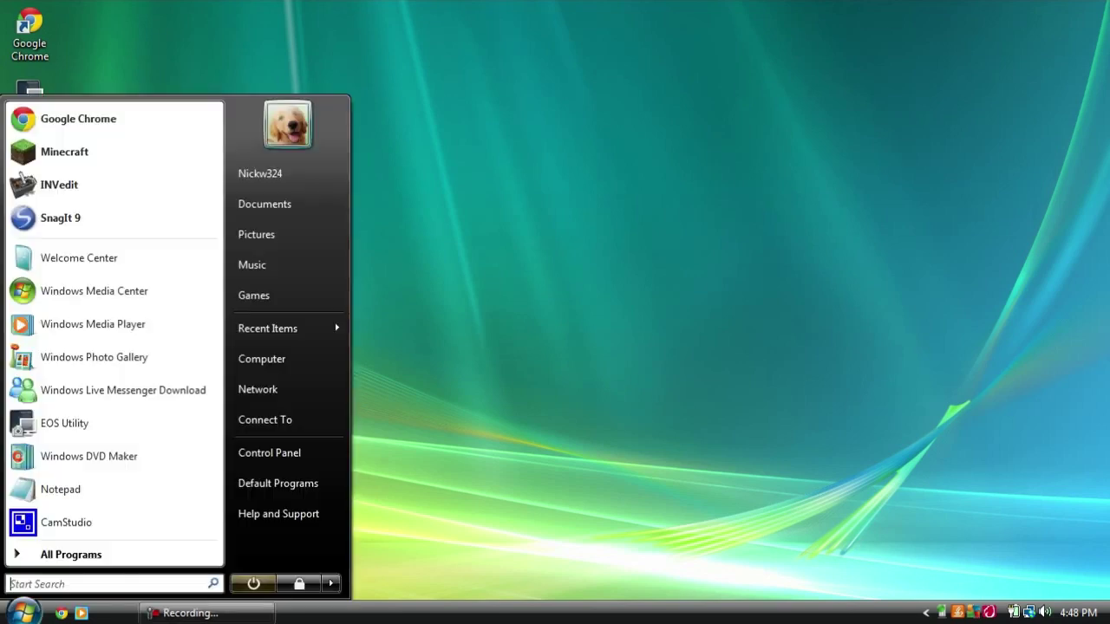
{"action": "left_click", "coordinate": [50, 555]}
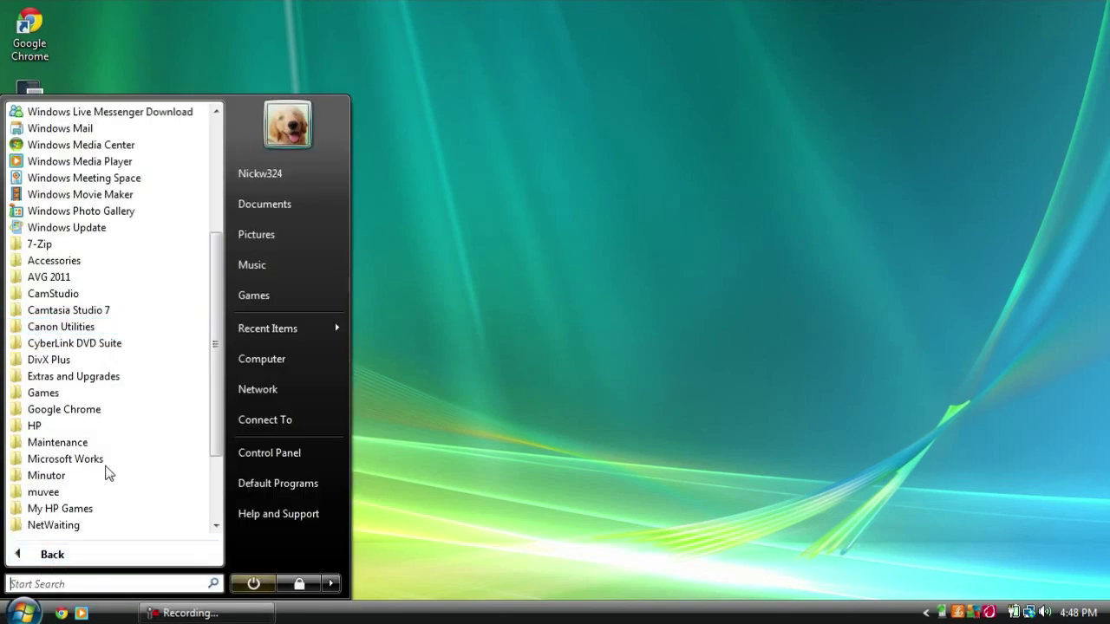
{"action": "left_click", "coordinate": [55, 335]}
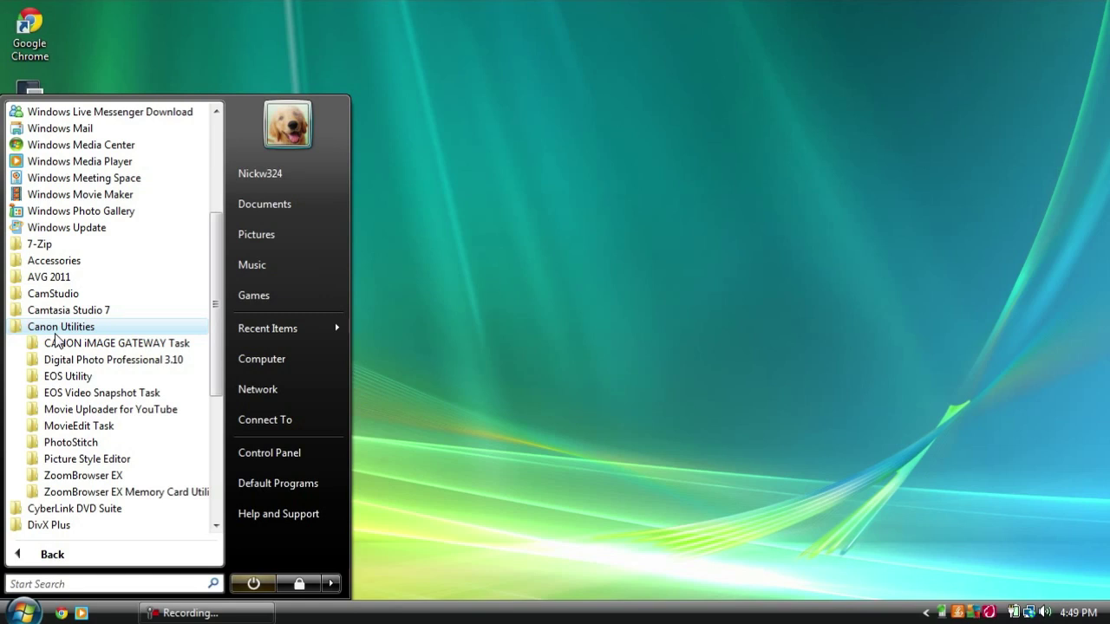
{"action": "left_click", "coordinate": [64, 378]}
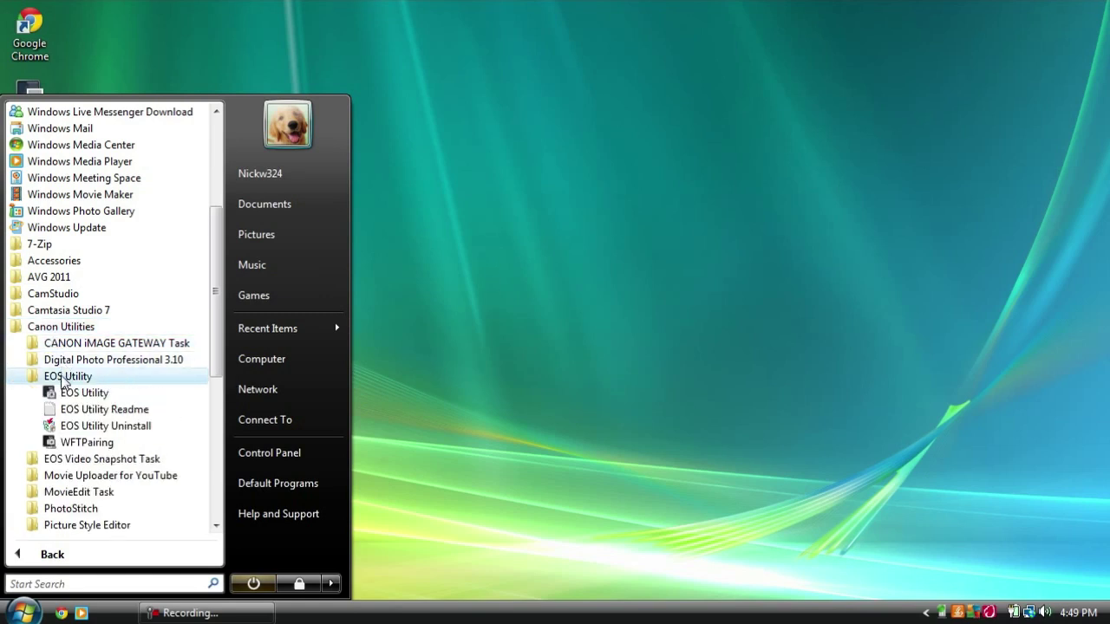
{"action": "left_click", "coordinate": [71, 392]}
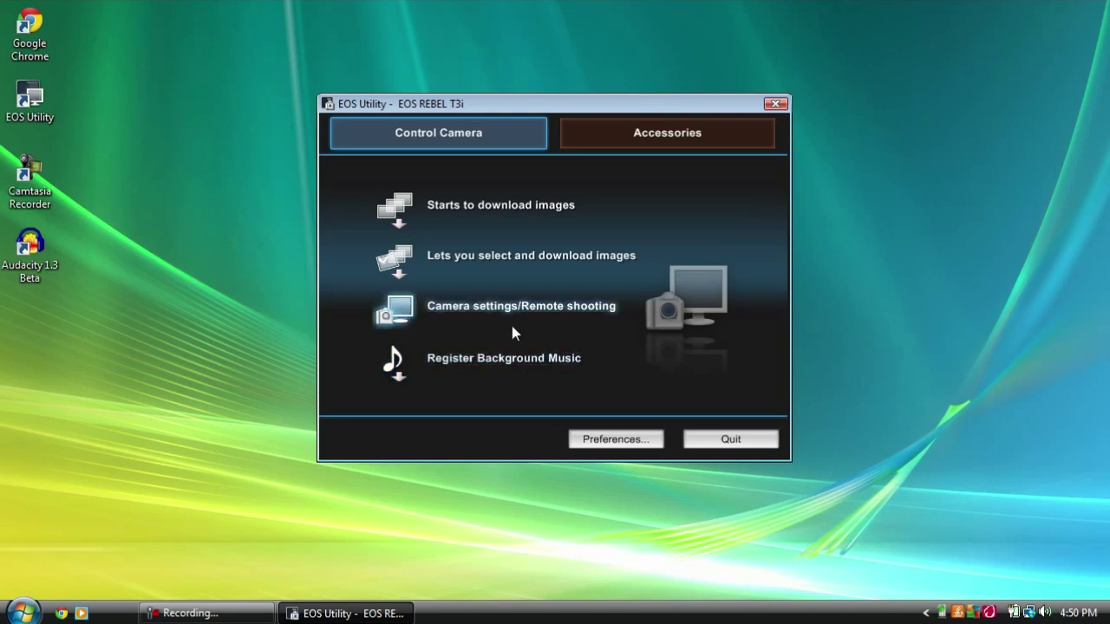
- Browse the camera's stored images for selection, delete files 100-0070 and 100-0071 from the camera, and close the image browser
{"action": "left_click", "coordinate": [489, 257]}
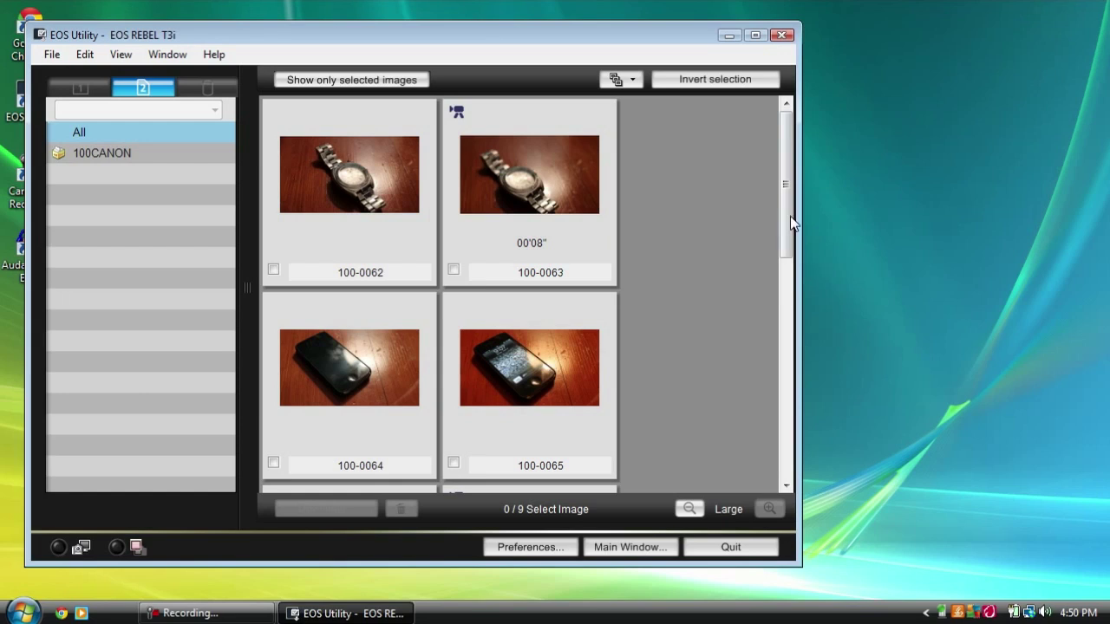
{"action": "left_click_drag", "start_coordinate": [784, 211], "coordinate": [769, 387]}
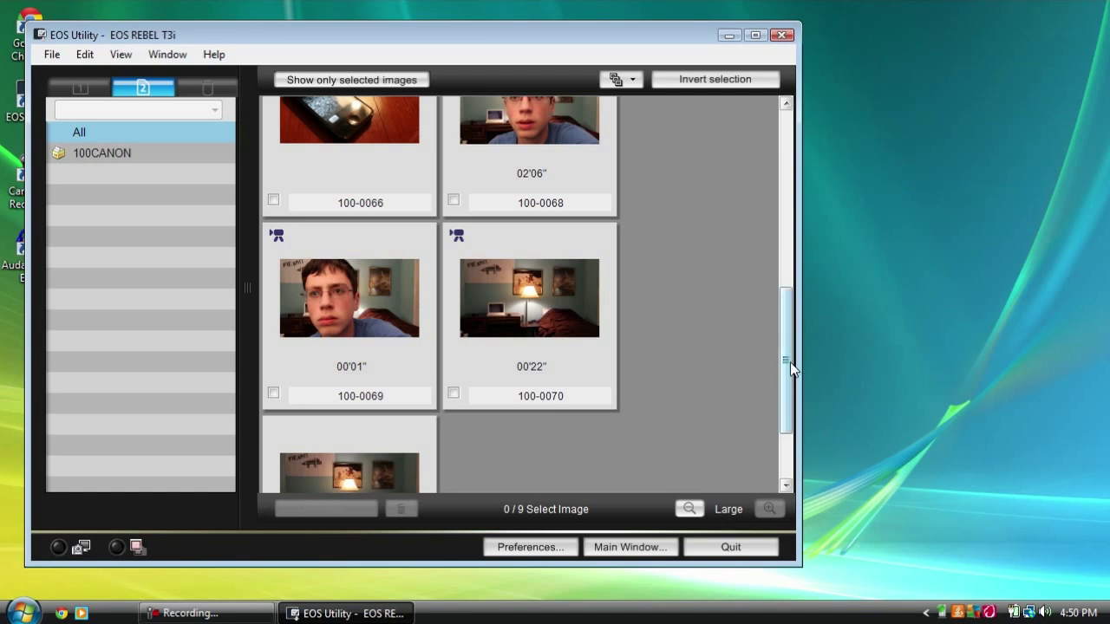
{"action": "left_click_drag", "start_coordinate": [791, 369], "coordinate": [790, 429]}
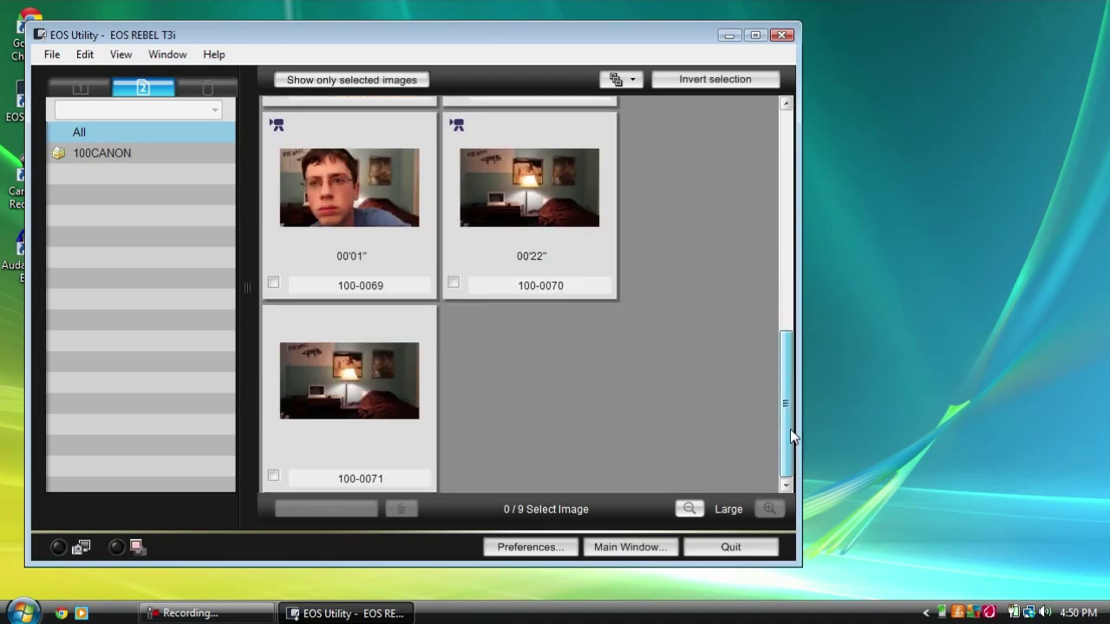
{"action": "left_click", "coordinate": [454, 281]}
{"action": "left_click", "coordinate": [273, 472]}
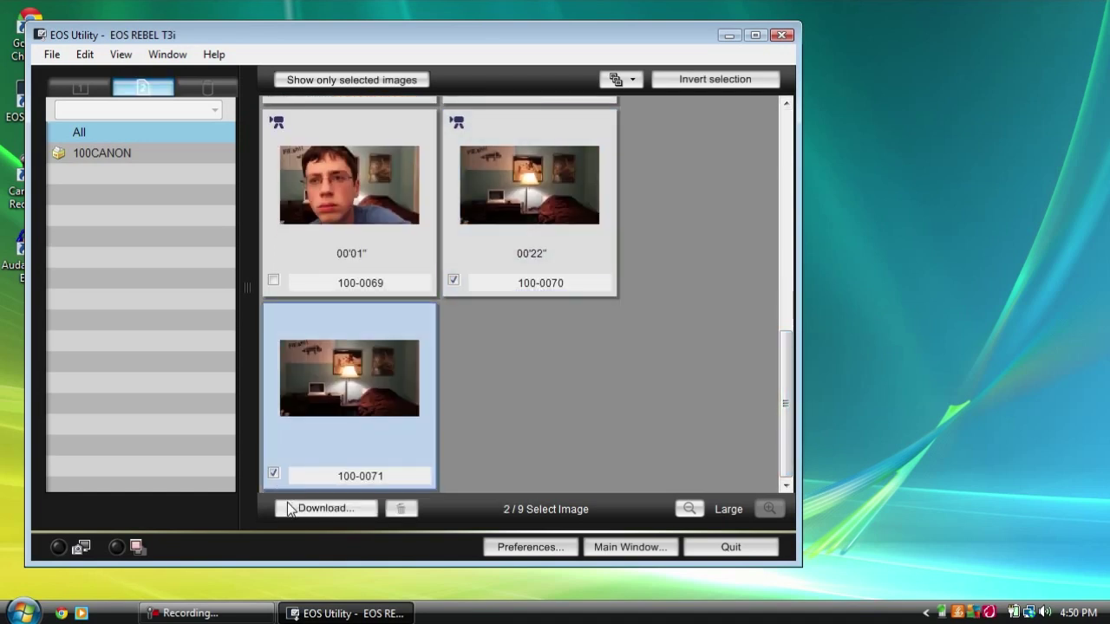
{"action": "left_click", "coordinate": [404, 511]}
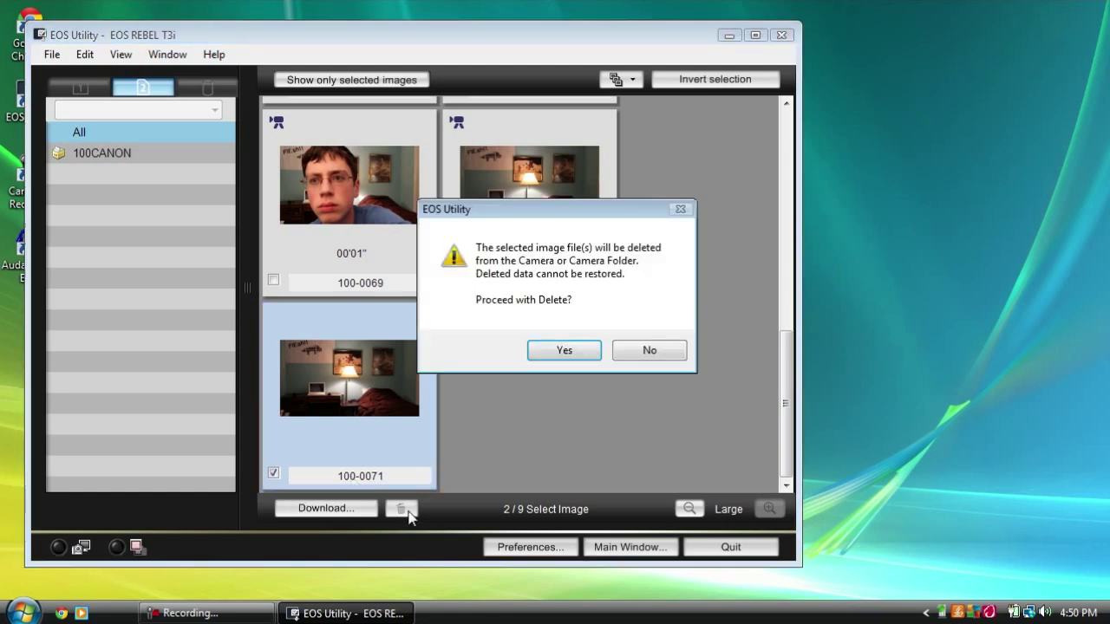
{"action": "left_click", "coordinate": [564, 350]}
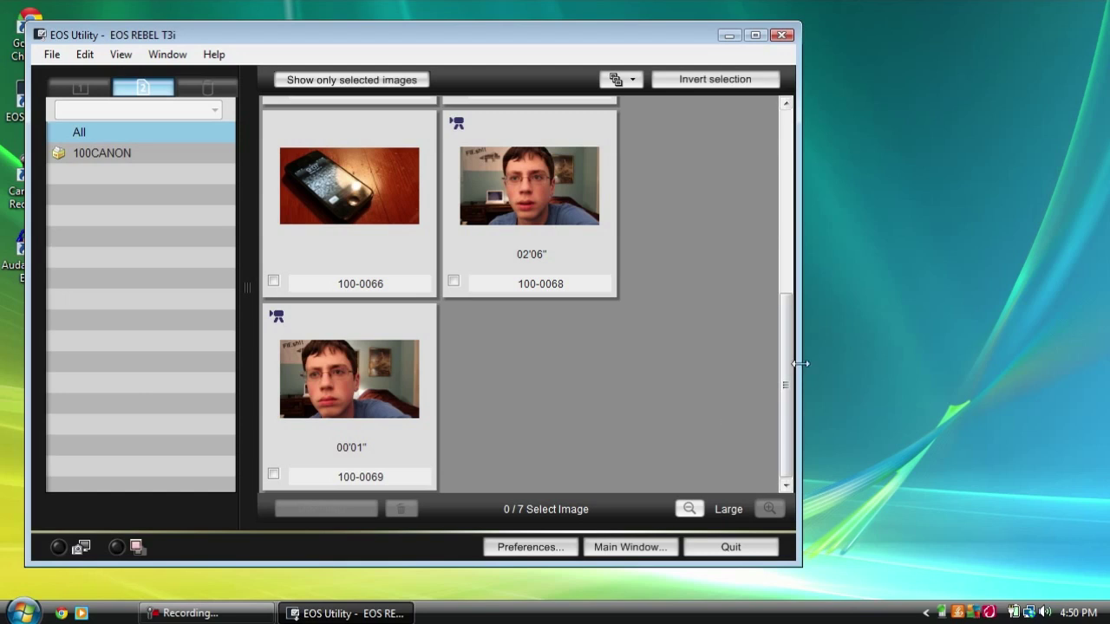
{"action": "left_click_drag", "start_coordinate": [791, 367], "coordinate": [804, 106]}
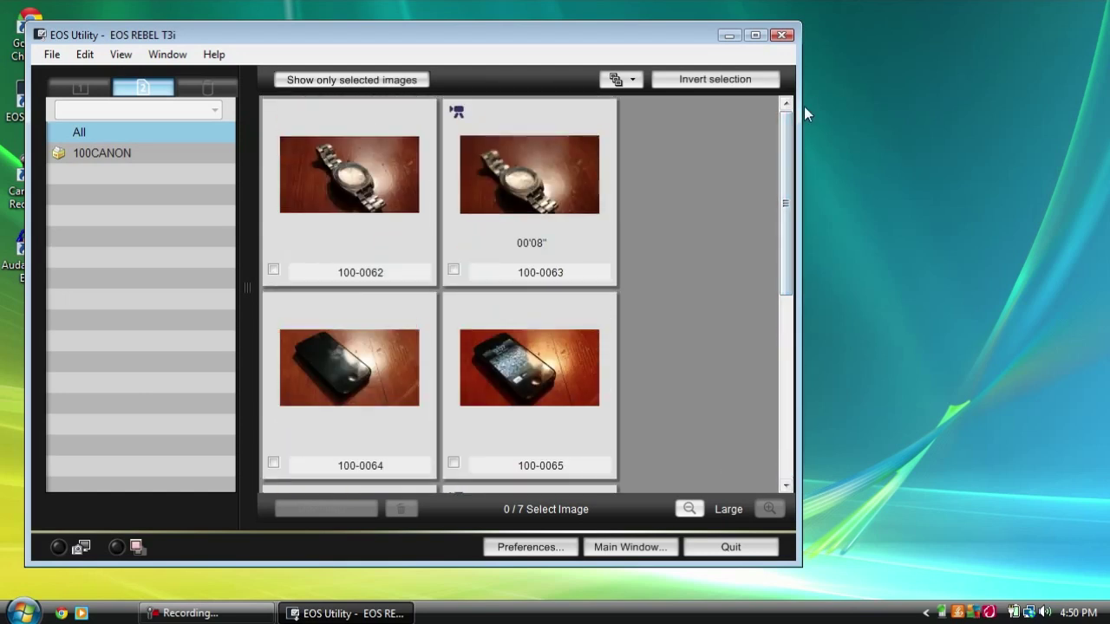
{"action": "left_click", "coordinate": [782, 34]}
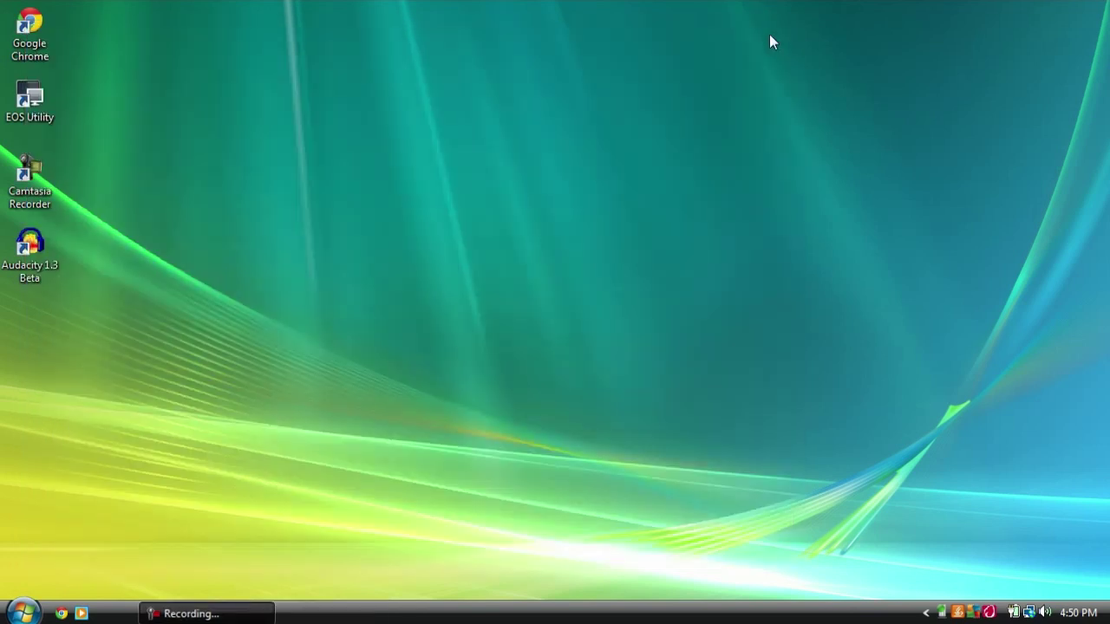
- Reopen EOS Utility from the desktop and bring up Camera settings/Remote shooting for the EOS REBEL T3i
{"action": "double_click", "coordinate": [36, 102]}
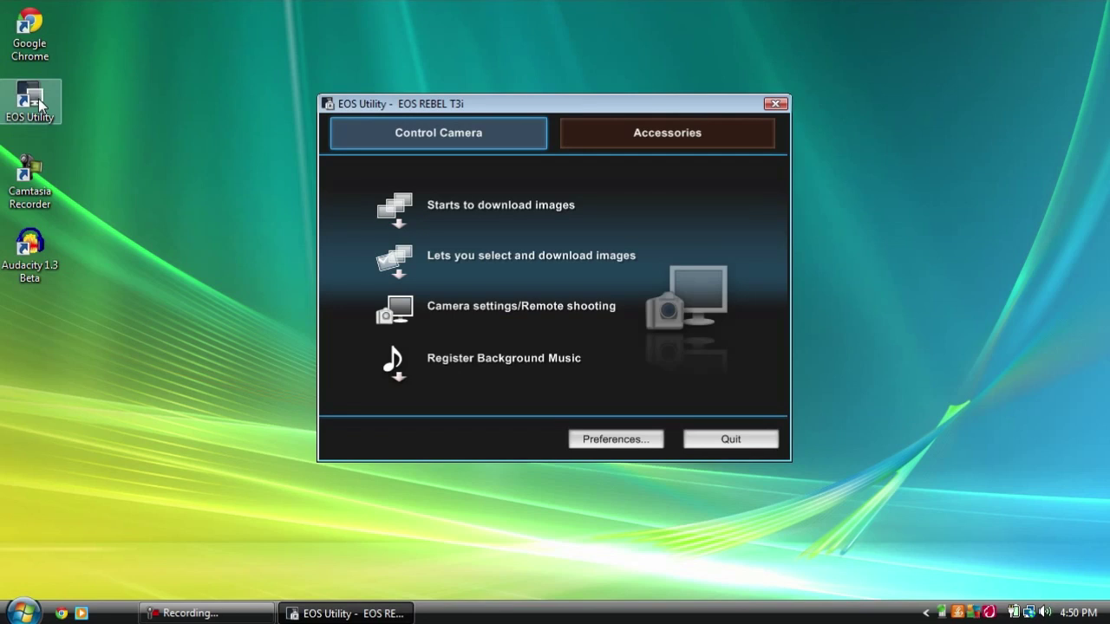
{"action": "left_click", "coordinate": [460, 321]}
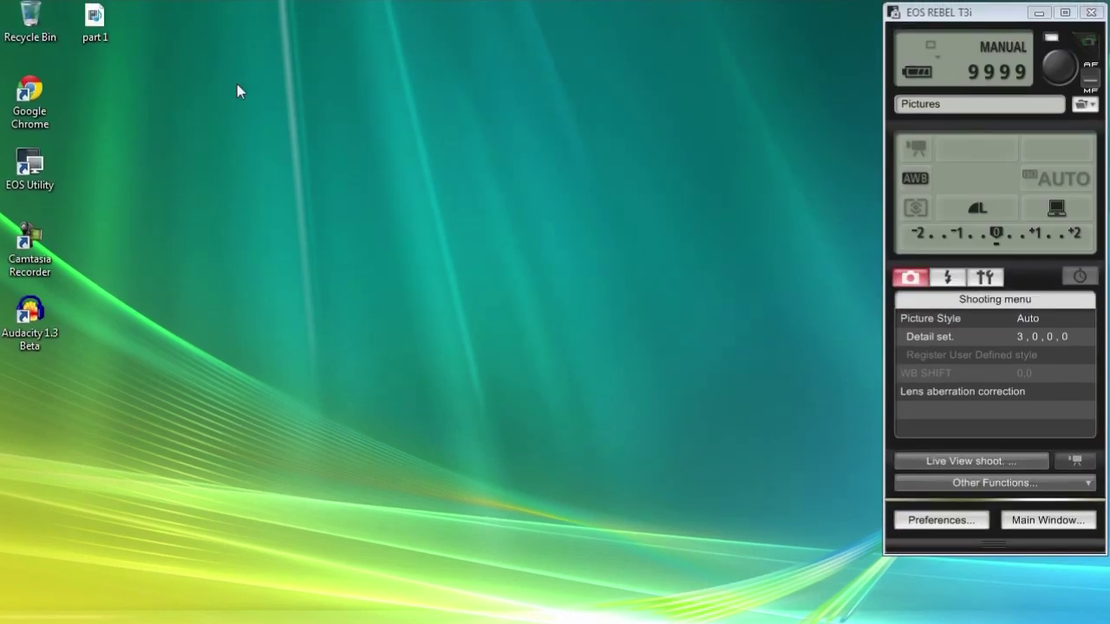
{"action": "left_click", "coordinate": [986, 10]}
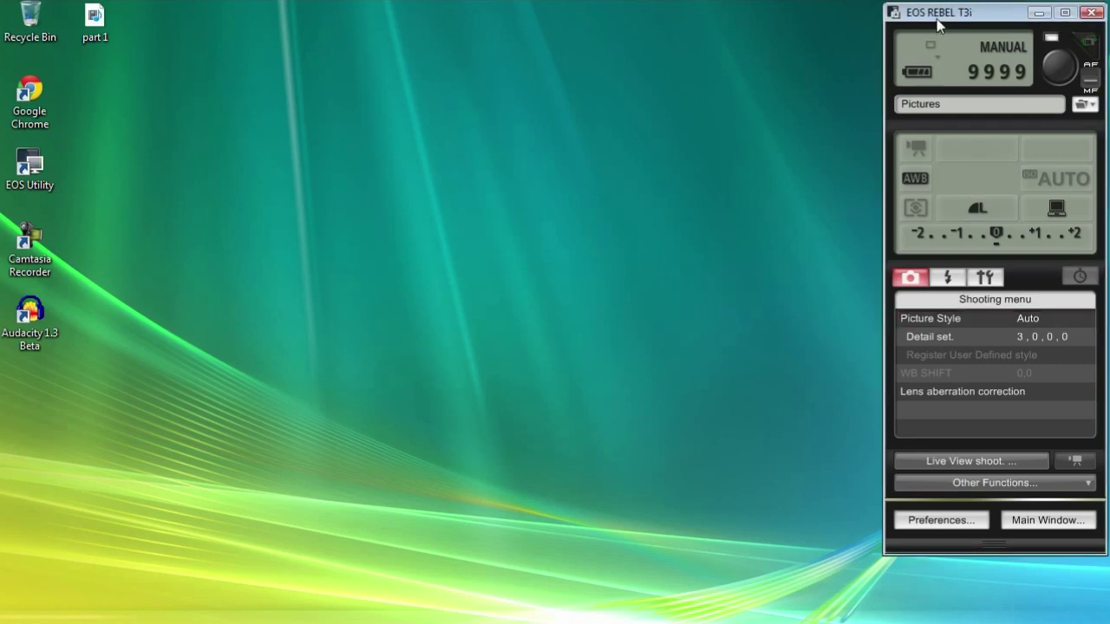
- Review the destination folder, basic, file name, image download and remote shooting preferences, leaving without saving any changes
{"action": "left_click", "coordinate": [1081, 104]}
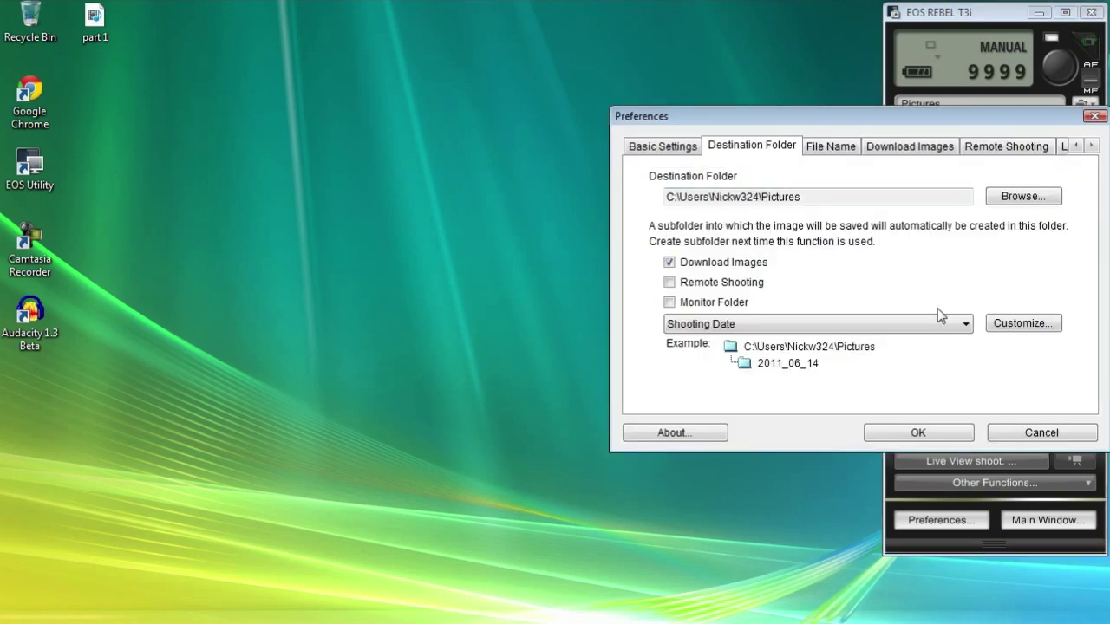
{"action": "left_click", "coordinate": [669, 149]}
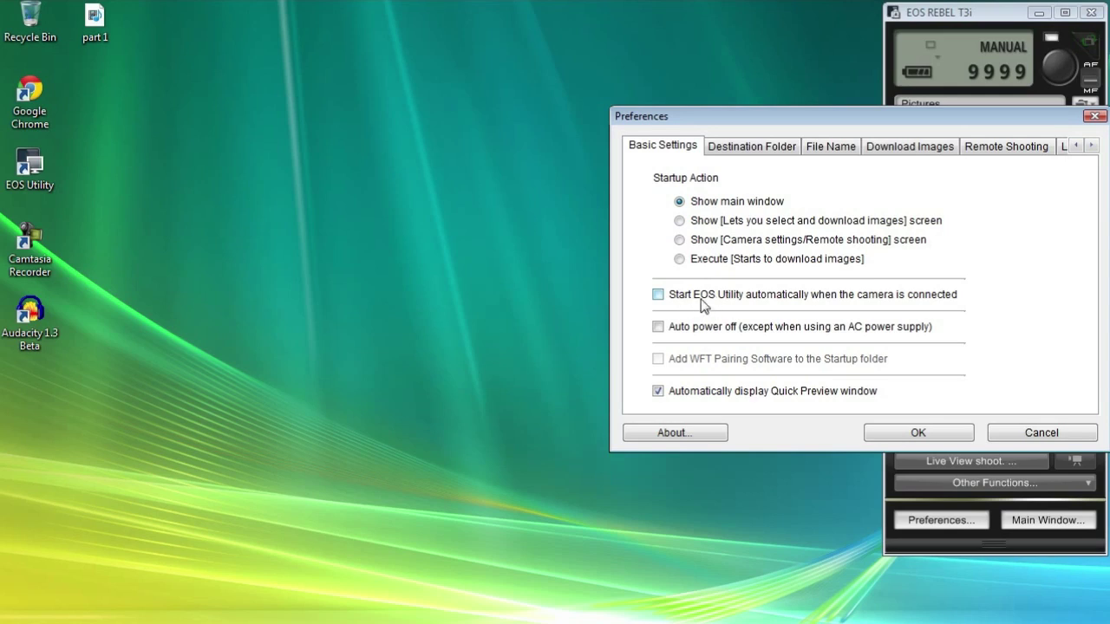
{"action": "left_click", "coordinate": [846, 153]}
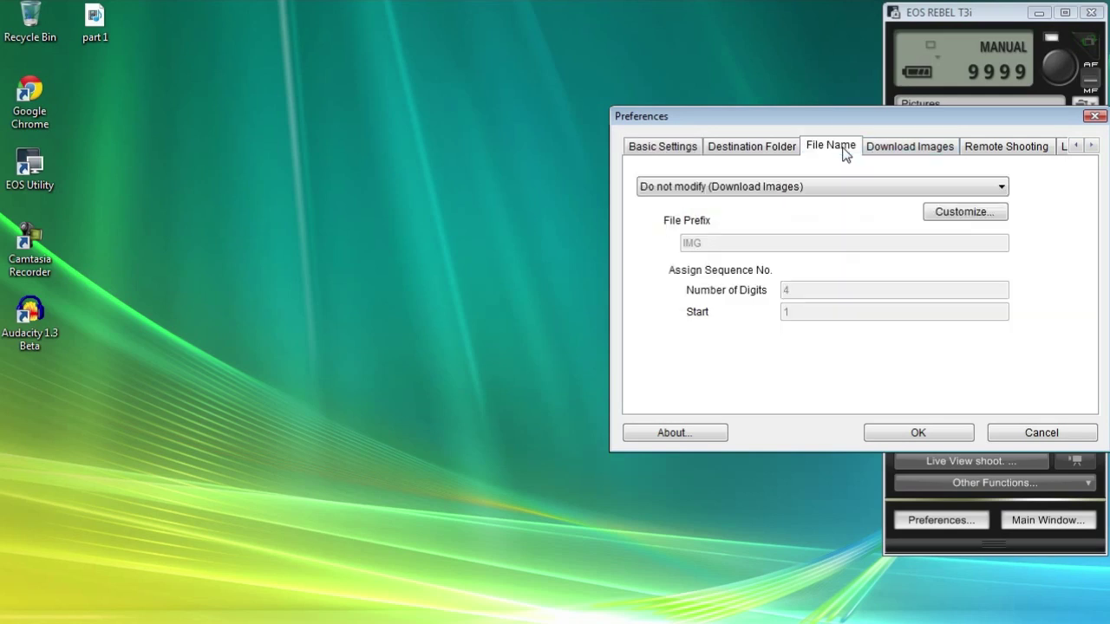
{"action": "left_click", "coordinate": [876, 148]}
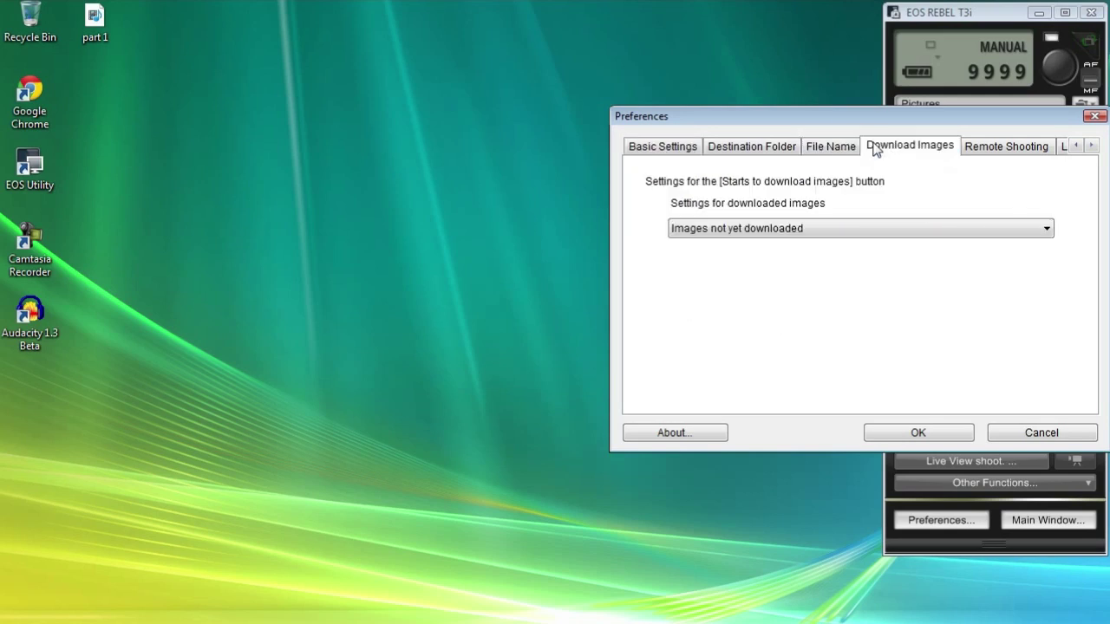
{"action": "left_click", "coordinate": [998, 154]}
{"action": "left_click", "coordinate": [1092, 145]}
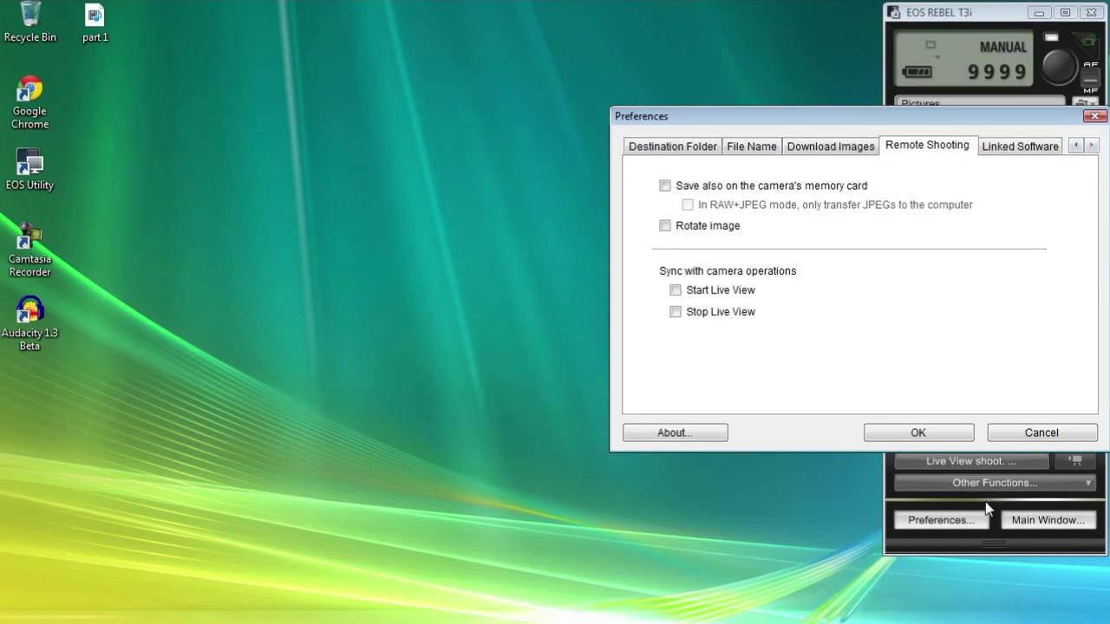
{"action": "left_click", "coordinate": [1040, 435]}
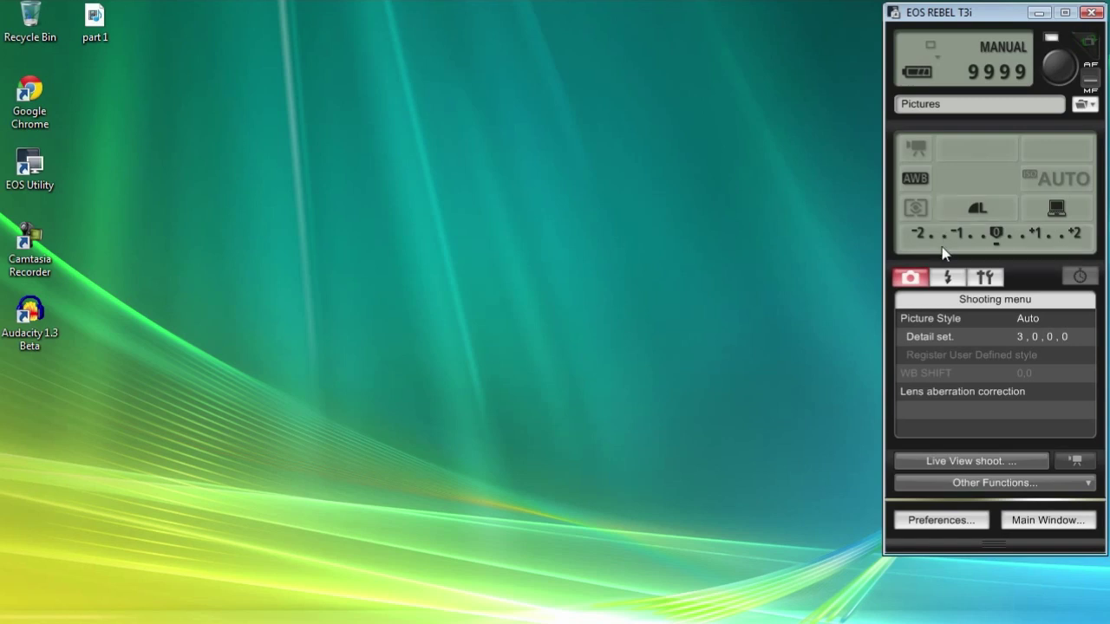
- Start Live View shooting and reposition the Remote Live View window so its lower controls fit on screen
{"action": "left_click", "coordinate": [941, 466]}
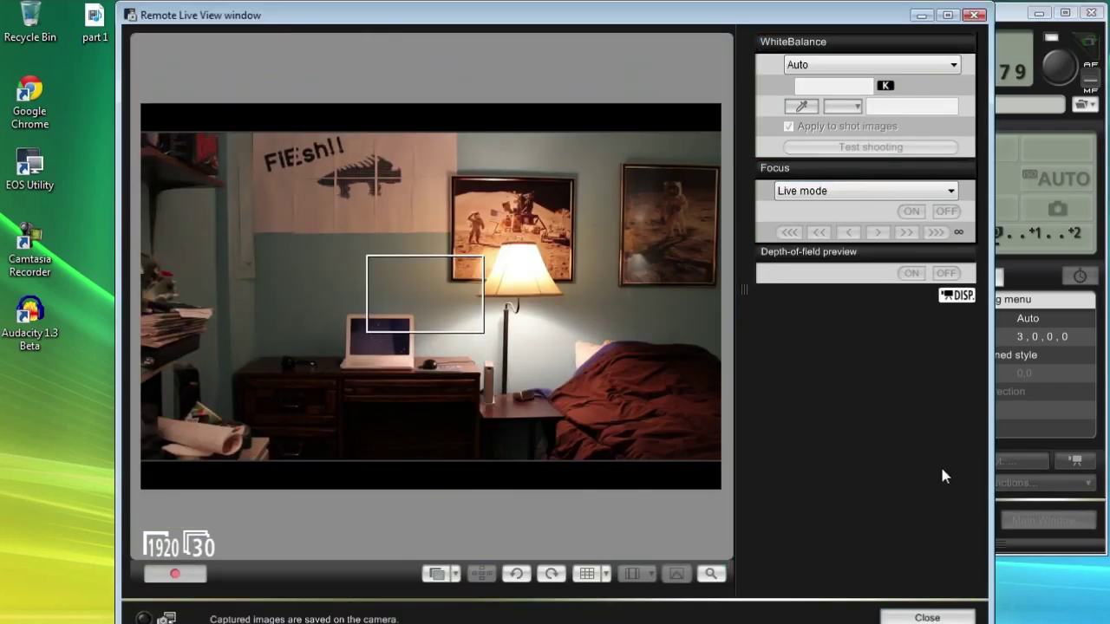
{"action": "left_click_drag", "start_coordinate": [822, 623], "coordinate": [822, 617]}
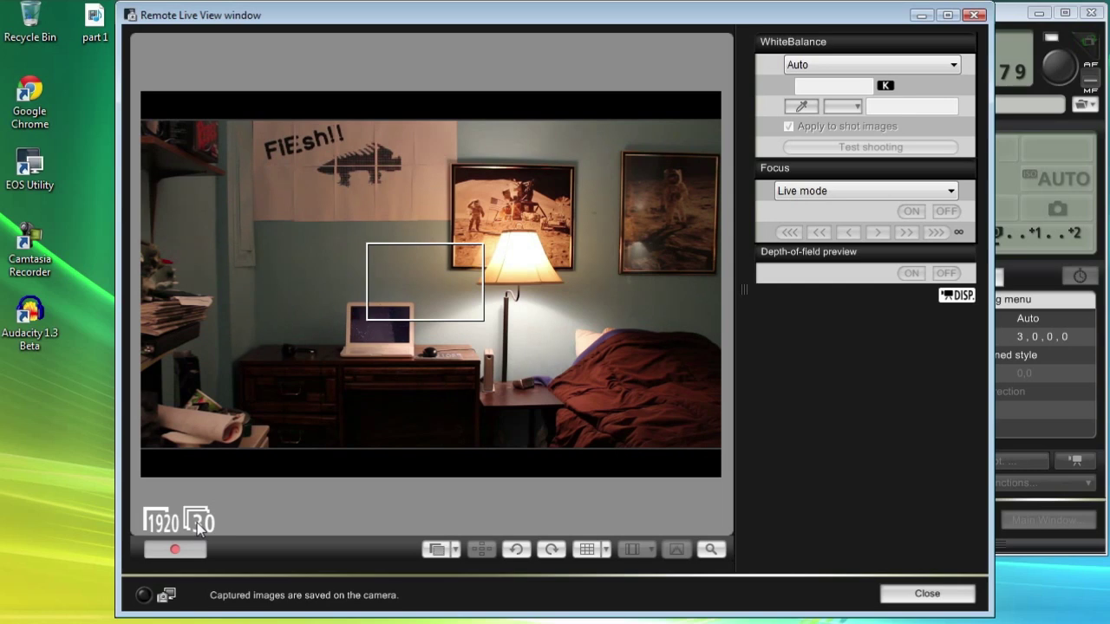
- Try out the live view's rotation and grid display options, returning the picture to its original orientation without a grid
{"action": "left_click", "coordinate": [517, 550]}
{"action": "left_click", "coordinate": [551, 550]}
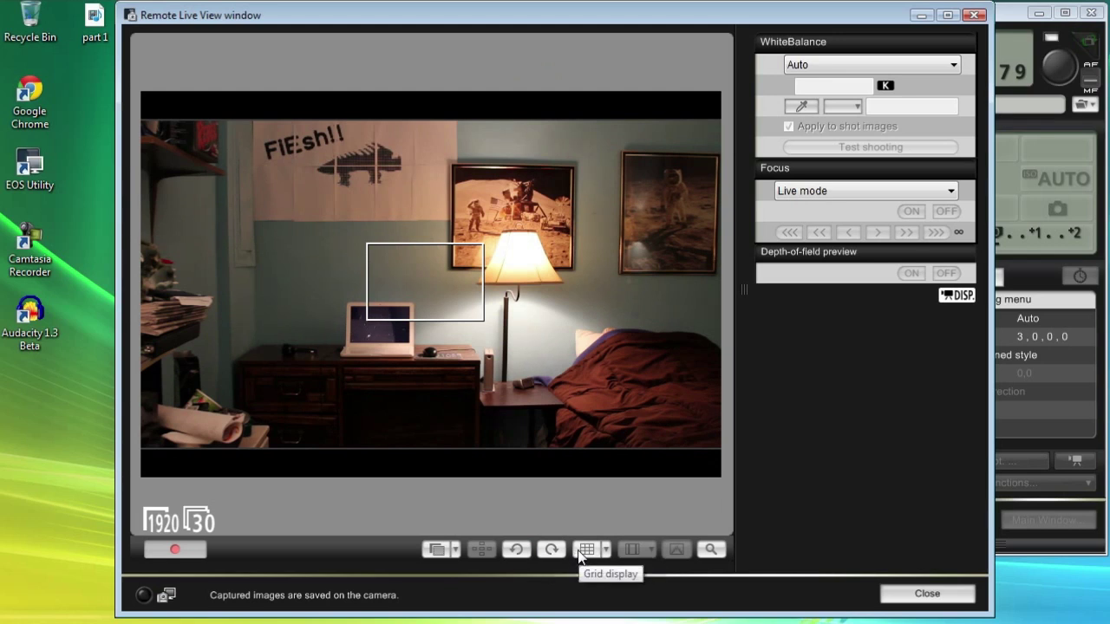
{"action": "left_click", "coordinate": [581, 550]}
{"action": "left_click", "coordinate": [583, 550]}
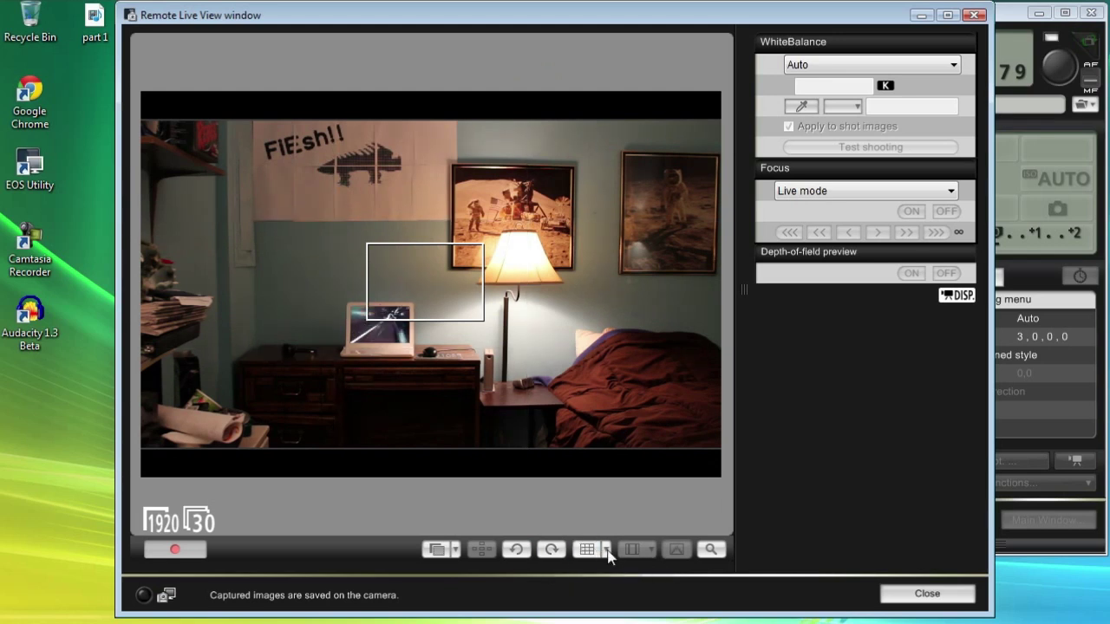
{"action": "left_click", "coordinate": [607, 550]}
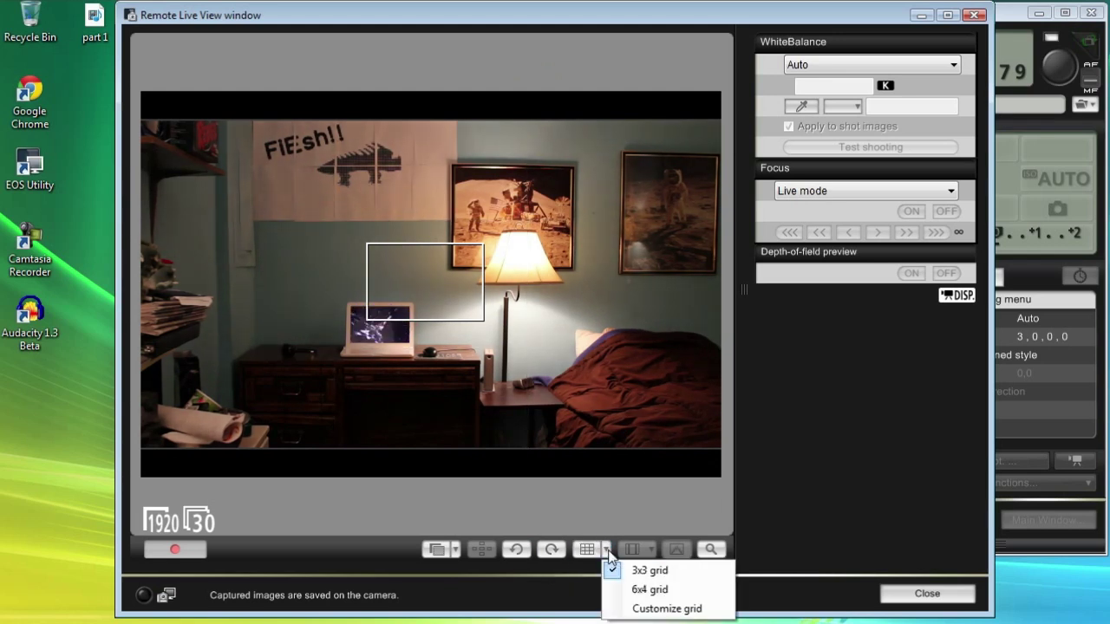
{"action": "left_click", "coordinate": [560, 501]}
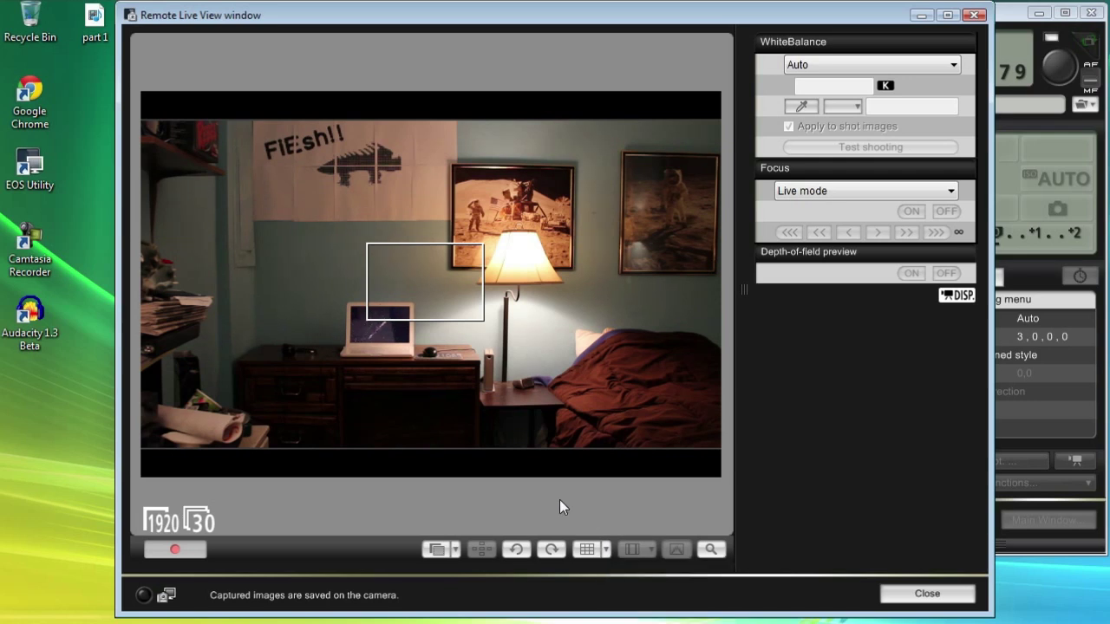
{"action": "left_click", "coordinate": [457, 550]}
{"action": "left_click", "coordinate": [457, 550]}
{"action": "left_click", "coordinate": [457, 550]}
{"action": "left_click", "coordinate": [733, 500]}
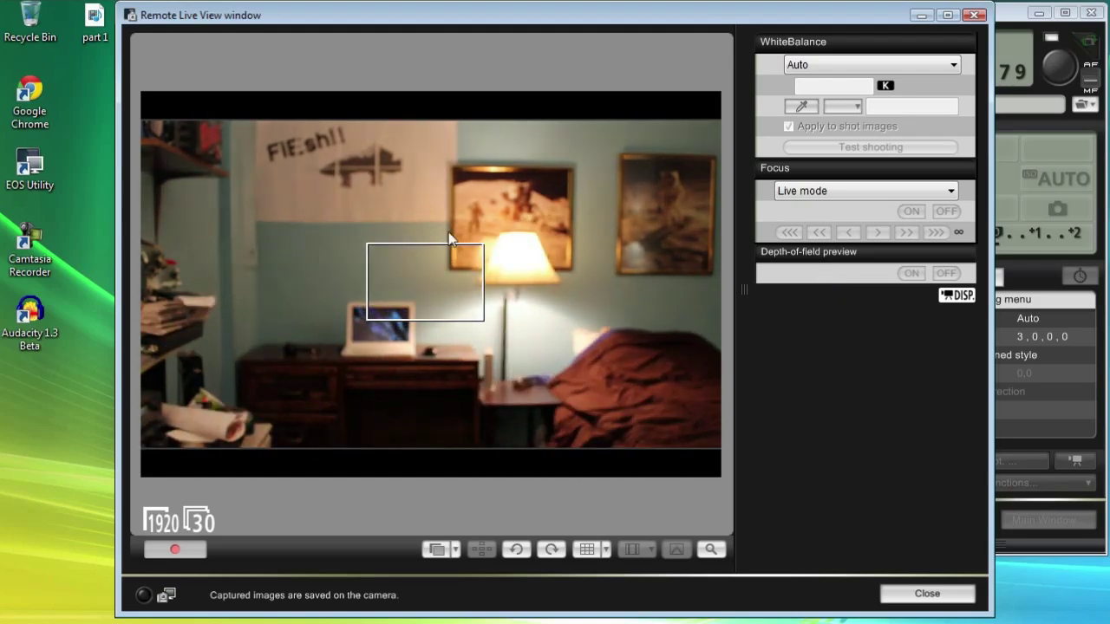
- Move the live view's white frame onto the laptop, then the wall poster, and back near the picture's centre
{"action": "left_click_drag", "start_coordinate": [436, 277], "coordinate": [386, 334]}
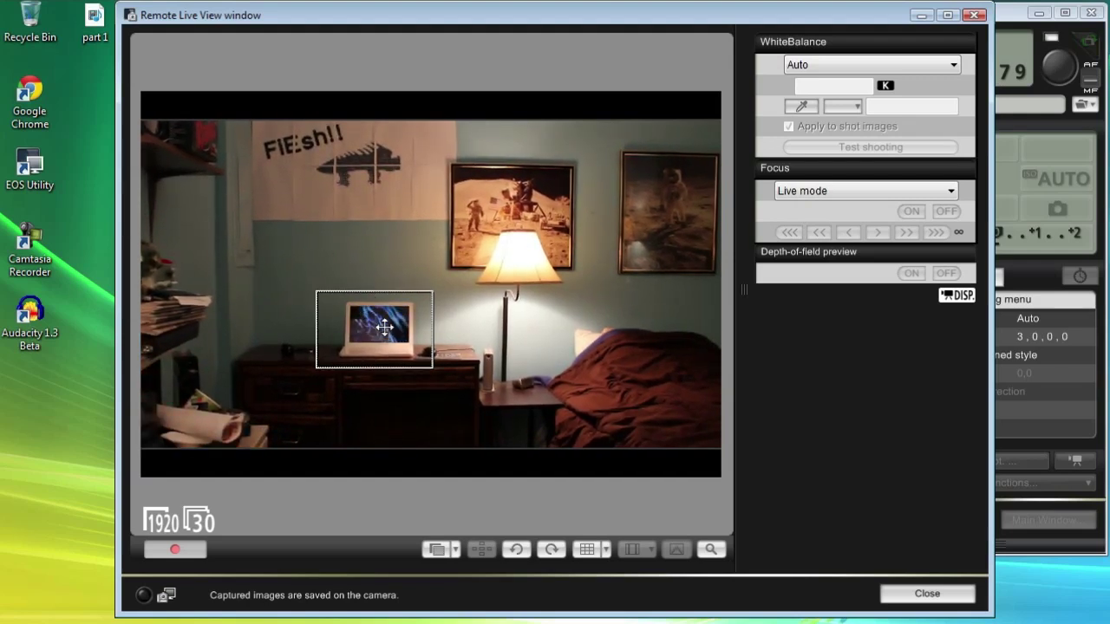
{"action": "left_click", "coordinate": [330, 151]}
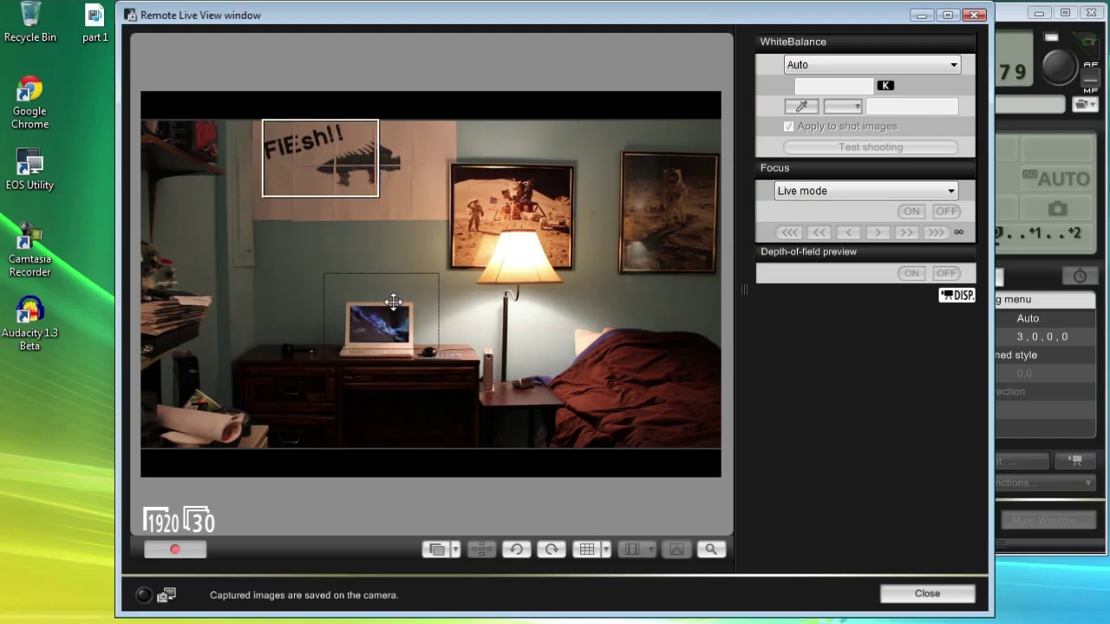
{"action": "left_click", "coordinate": [444, 300]}
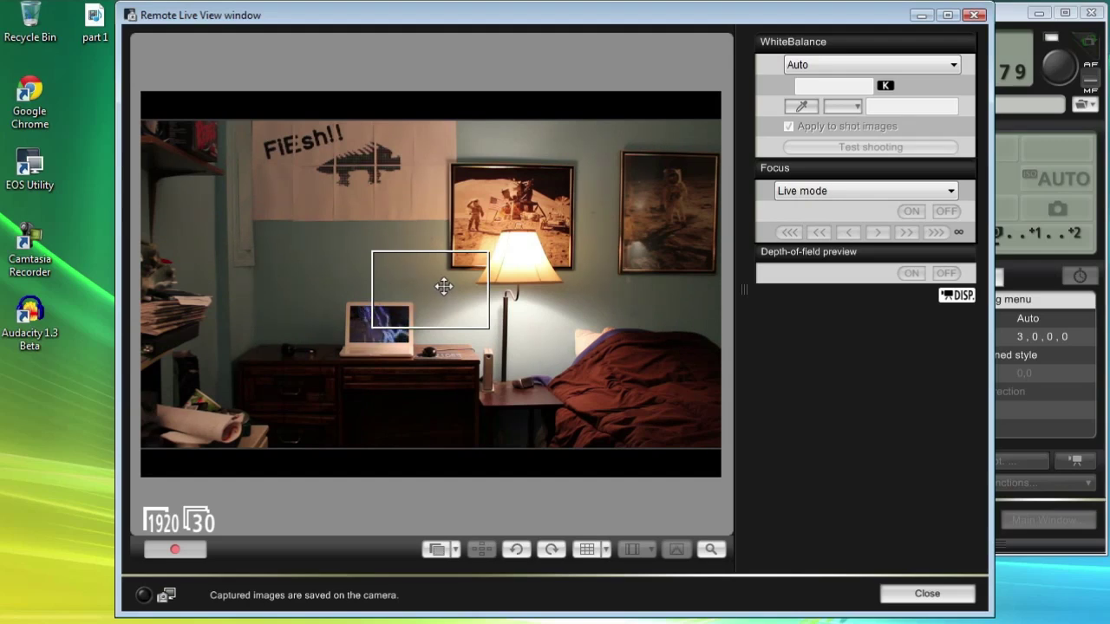
- Close and restart the Remote Live View window, and turn on autofocus in Live mode
{"action": "left_click", "coordinate": [975, 14]}
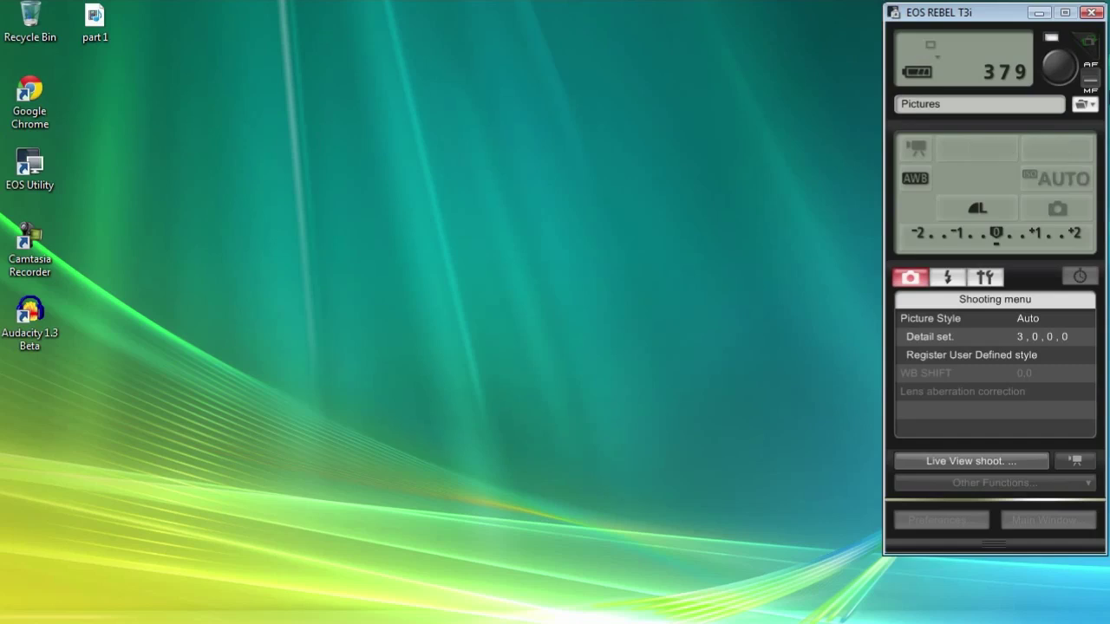
{"action": "left_click", "coordinate": [968, 459]}
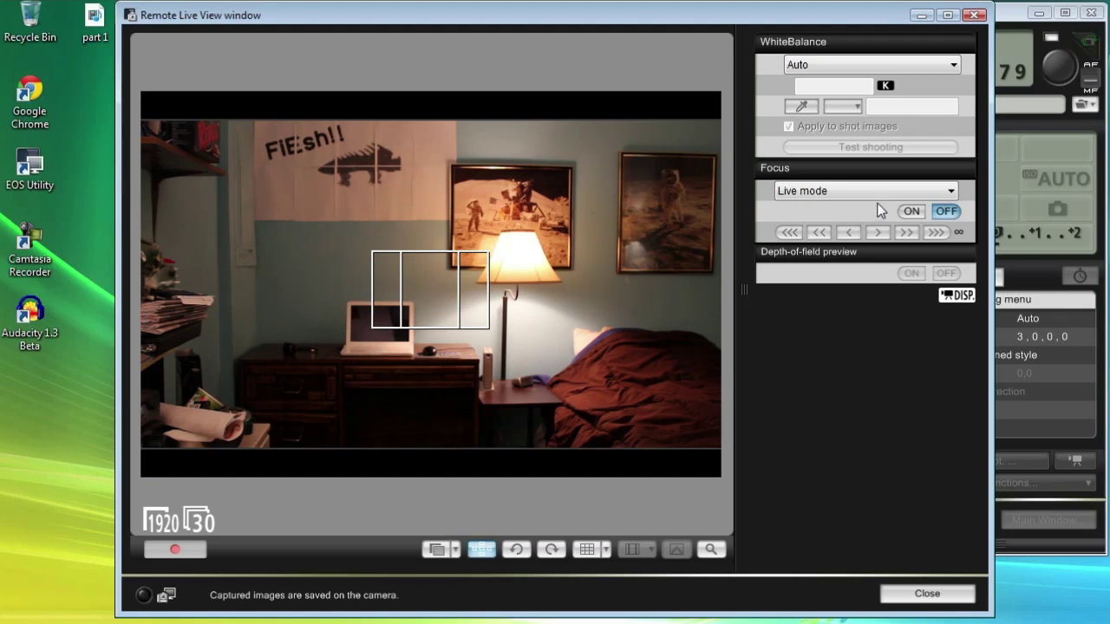
{"action": "left_click", "coordinate": [911, 213]}
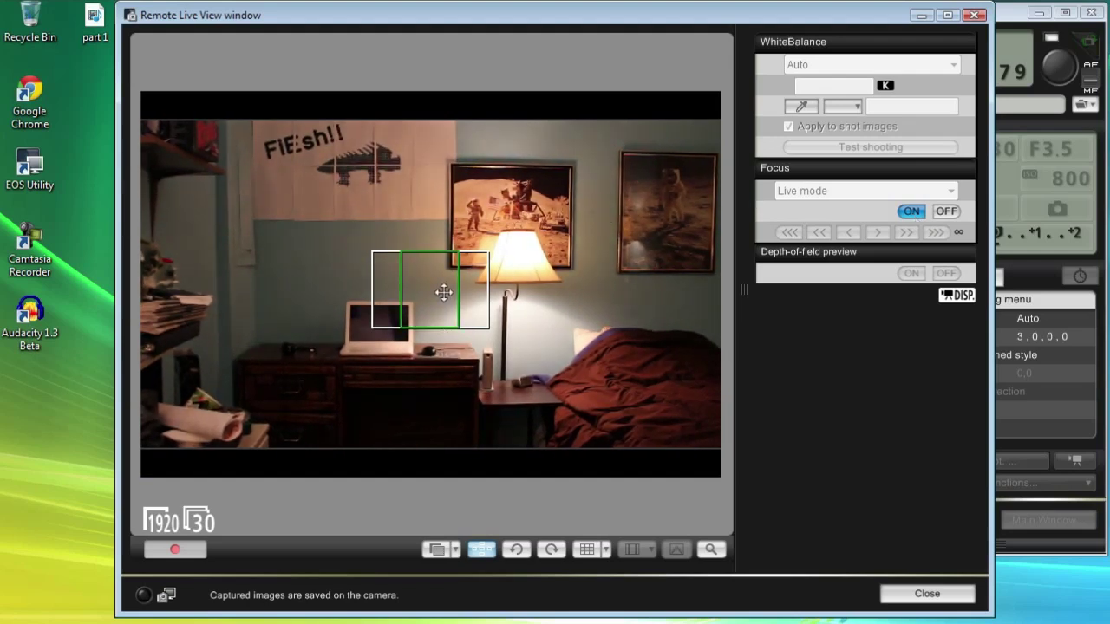
- Move the live view's focus frame onto the laptop, and turn Live mode autofocus on and back off
{"action": "left_click", "coordinate": [387, 336]}
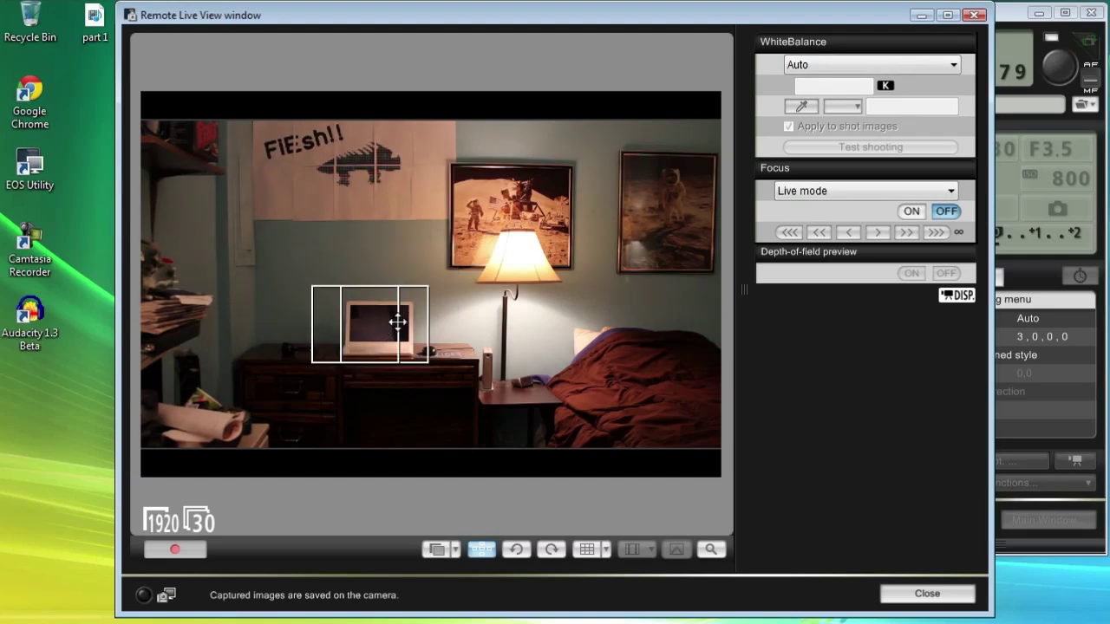
{"action": "left_click", "coordinate": [911, 212]}
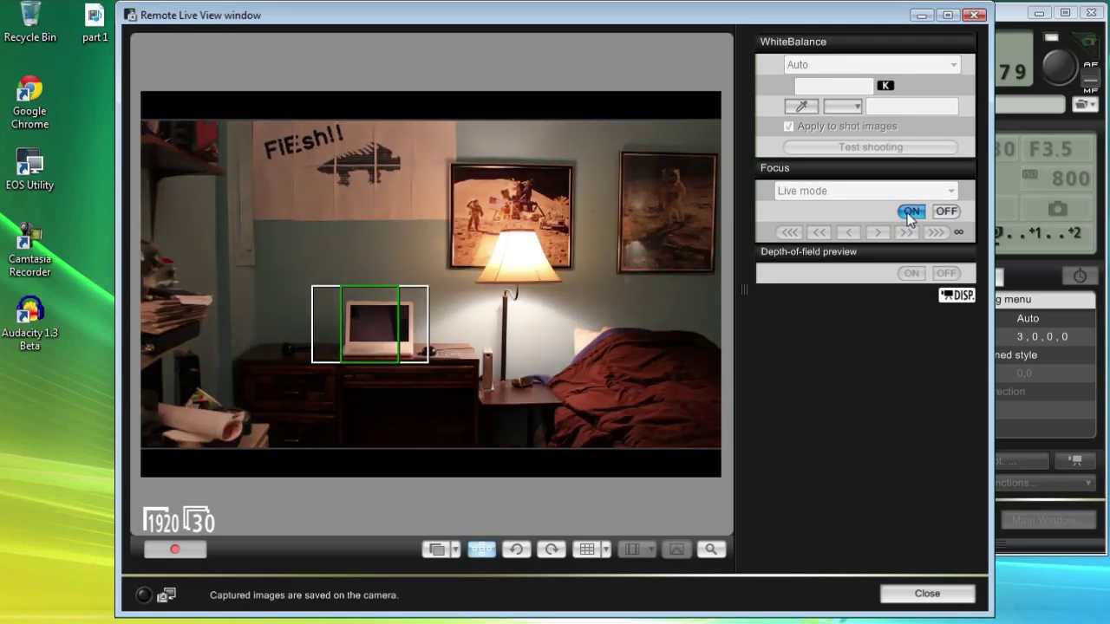
{"action": "left_click", "coordinate": [938, 211]}
- Look through the live view's white balance presets, keeping Auto
{"action": "left_click", "coordinate": [935, 64]}
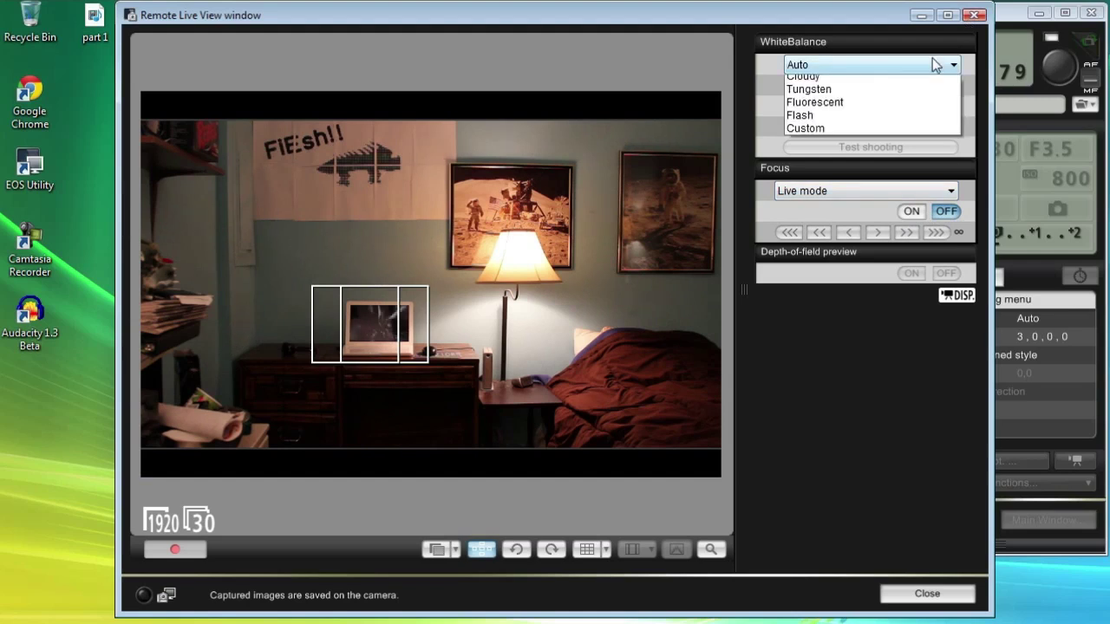
{"action": "left_click", "coordinate": [935, 66]}
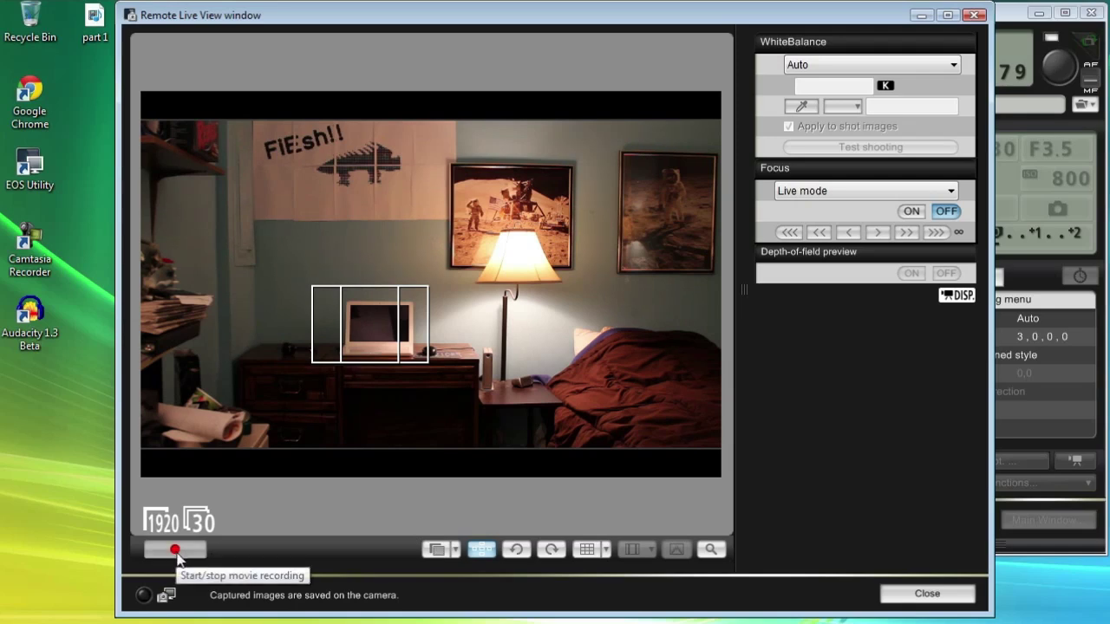
- Close and restart the Remote Live View window, and move the white frame from the laptop to near the picture's centre
{"action": "left_click", "coordinate": [980, 14]}
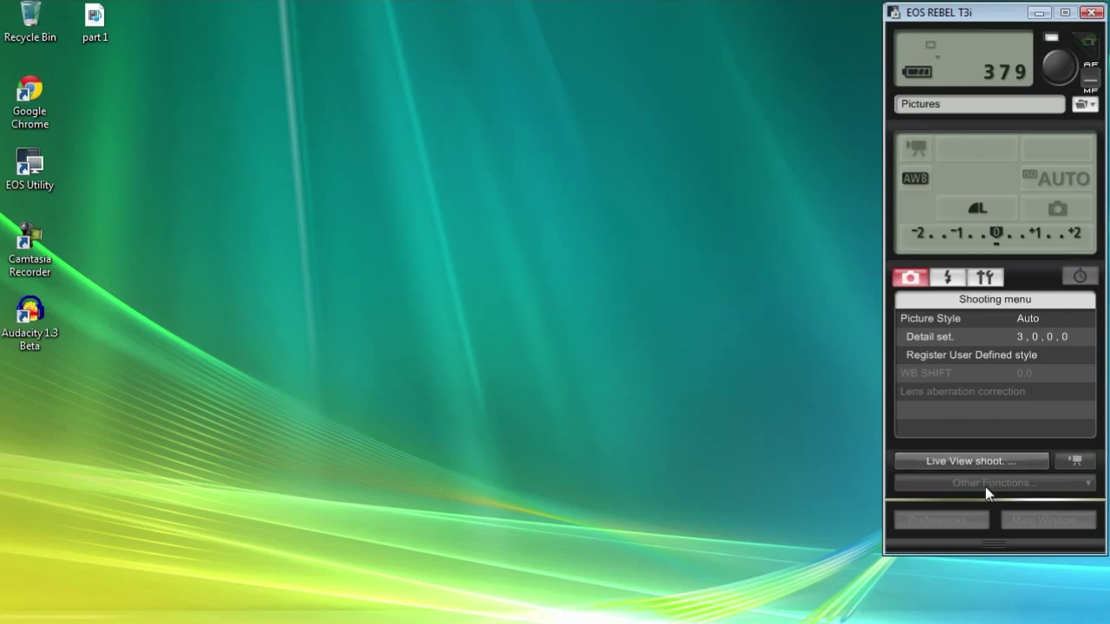
{"action": "left_click", "coordinate": [969, 460]}
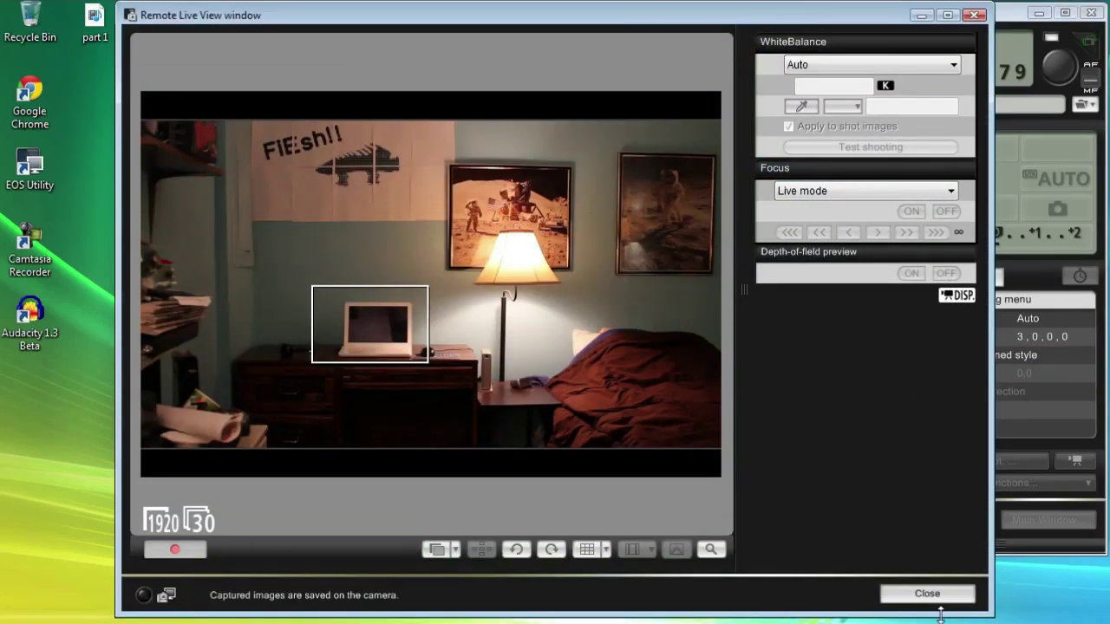
{"action": "left_click_drag", "start_coordinate": [404, 323], "coordinate": [459, 291]}
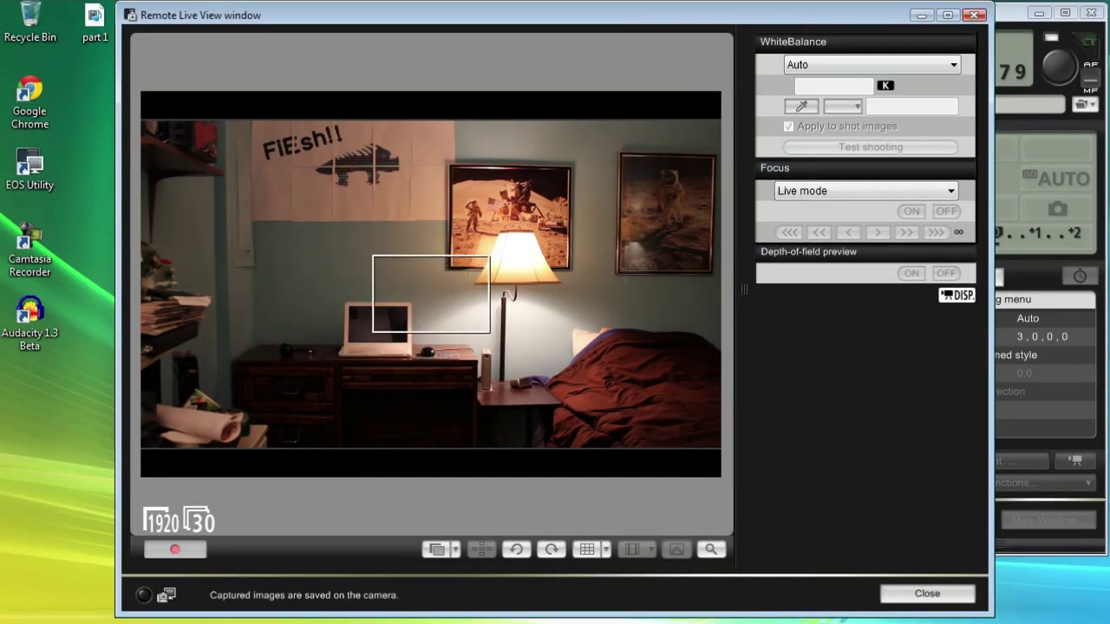
- Bring the EOS REBEL T3i control window forward, return to the Remote Live View window and close it
{"action": "left_click", "coordinate": [1005, 13]}
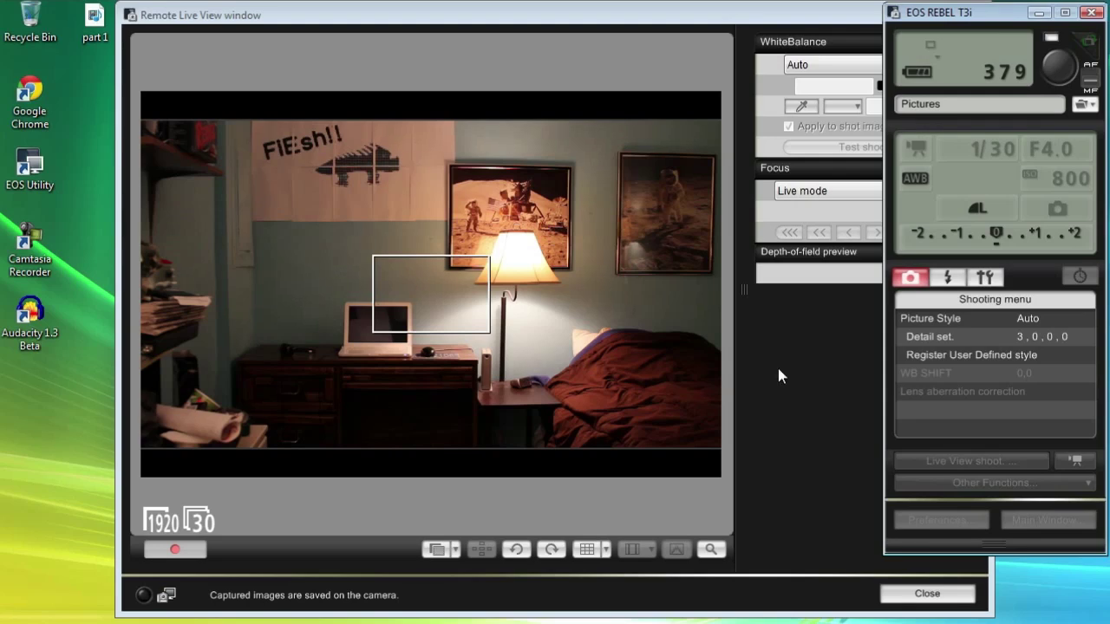
{"action": "left_click", "coordinate": [797, 15]}
{"action": "left_click", "coordinate": [975, 16]}
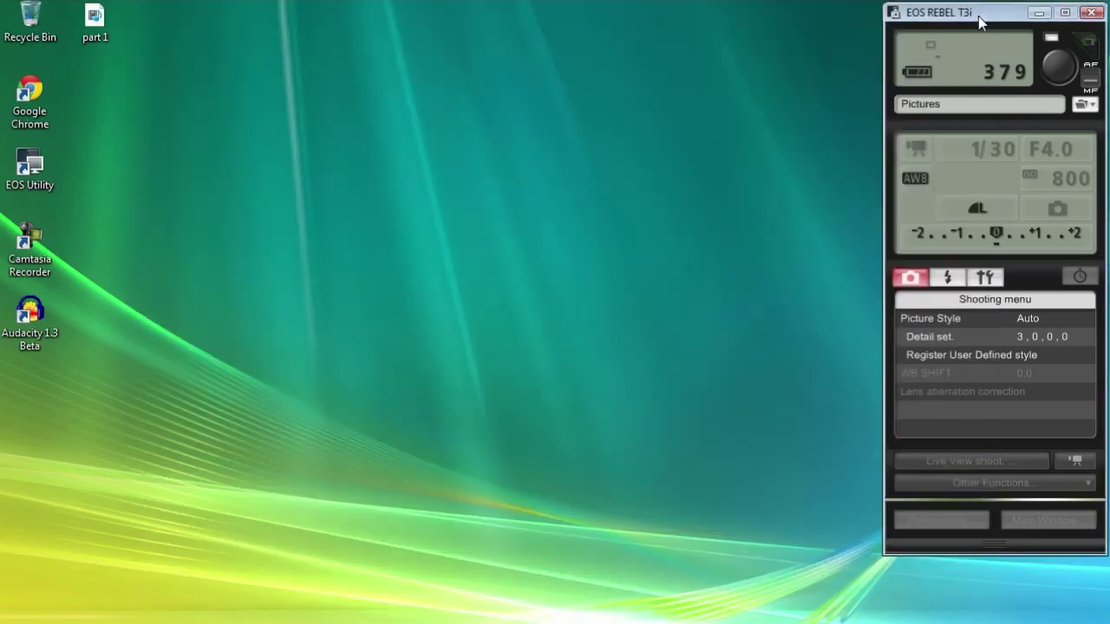
- Switch from the desktop to the screen recorder's control window
{"action": "left_click", "coordinate": [673, 365]}
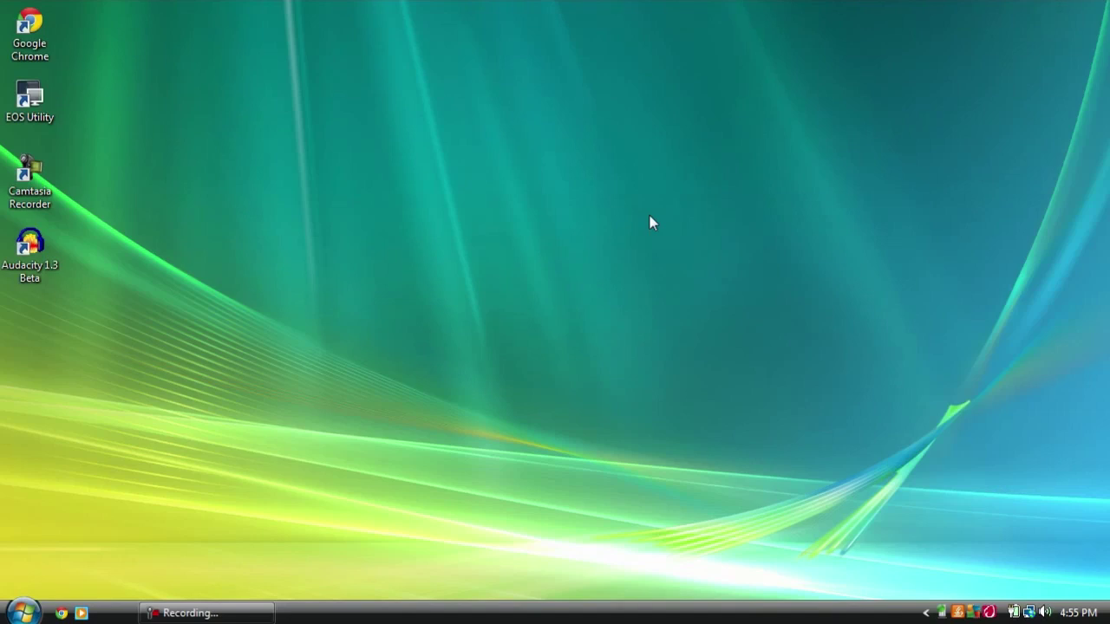
{"action": "left_click", "coordinate": [207, 613]}
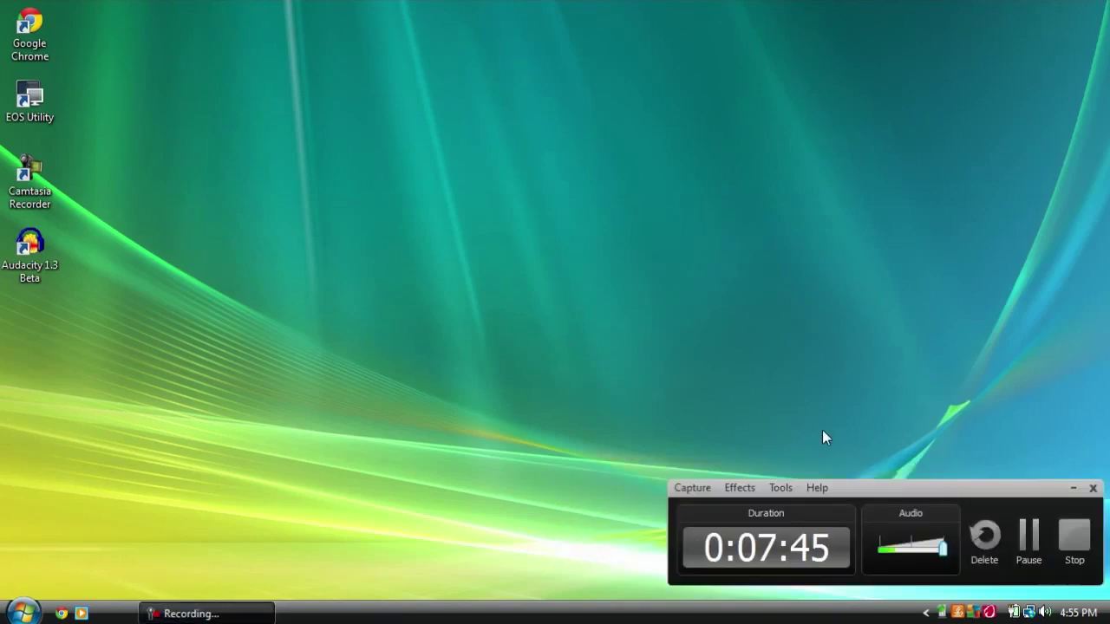